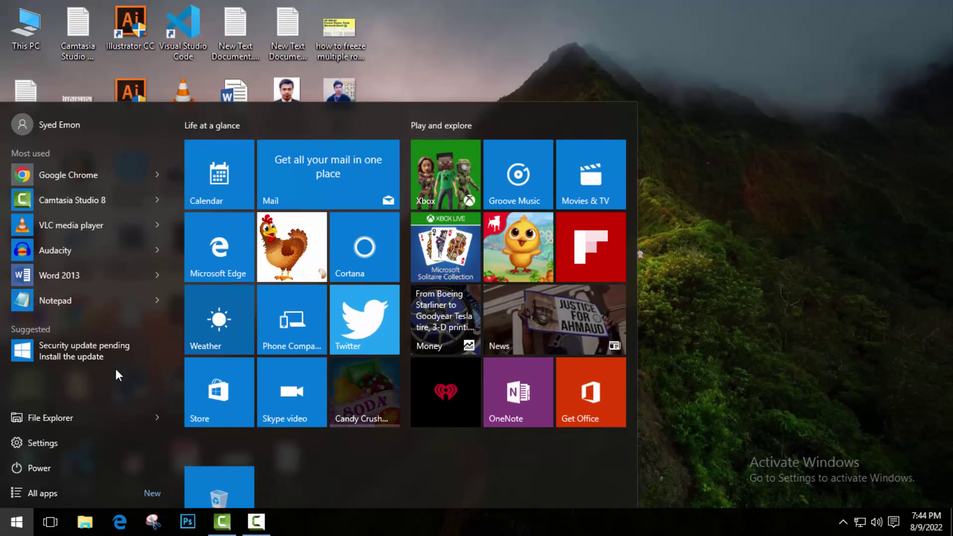
Step: Launch Windows PowerShell from search and maximize its window
text(wind)
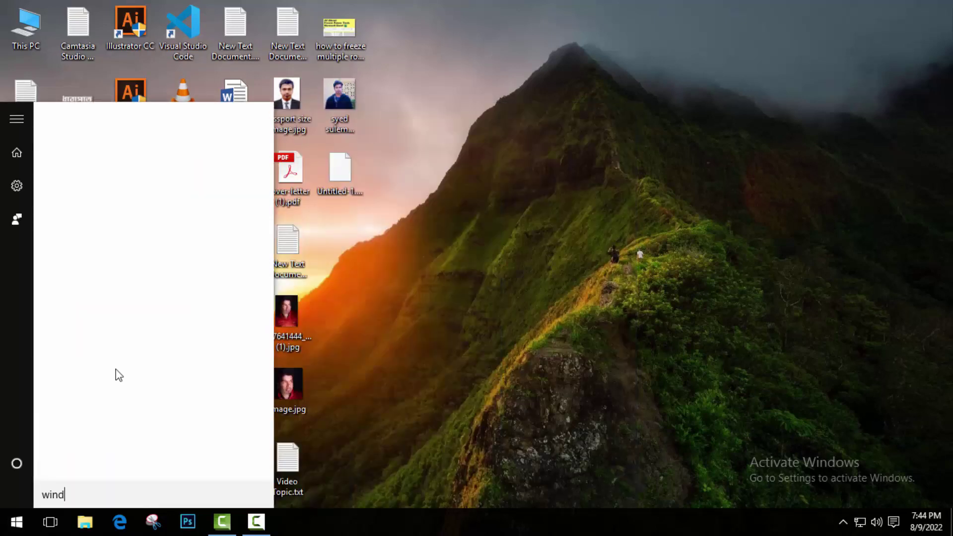
text(ows powe)
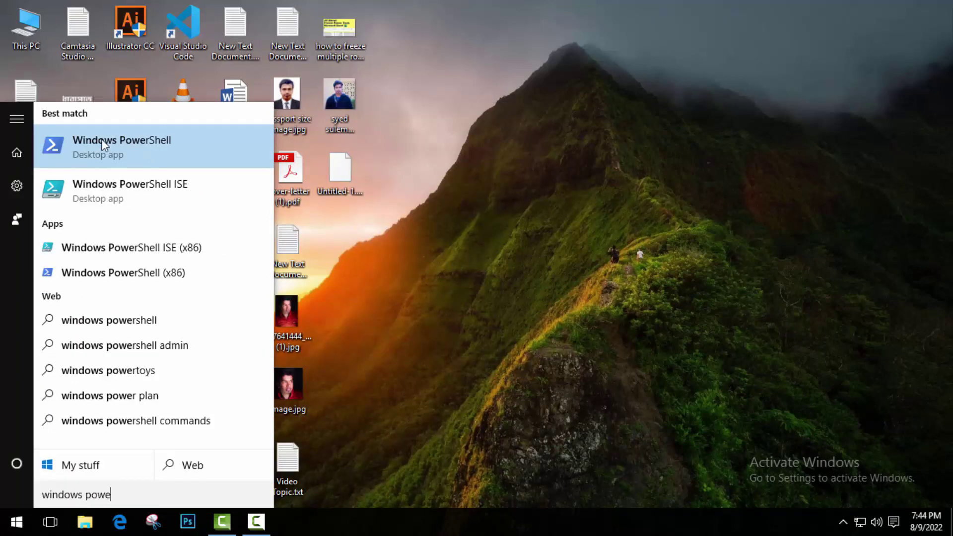
click(111, 141)
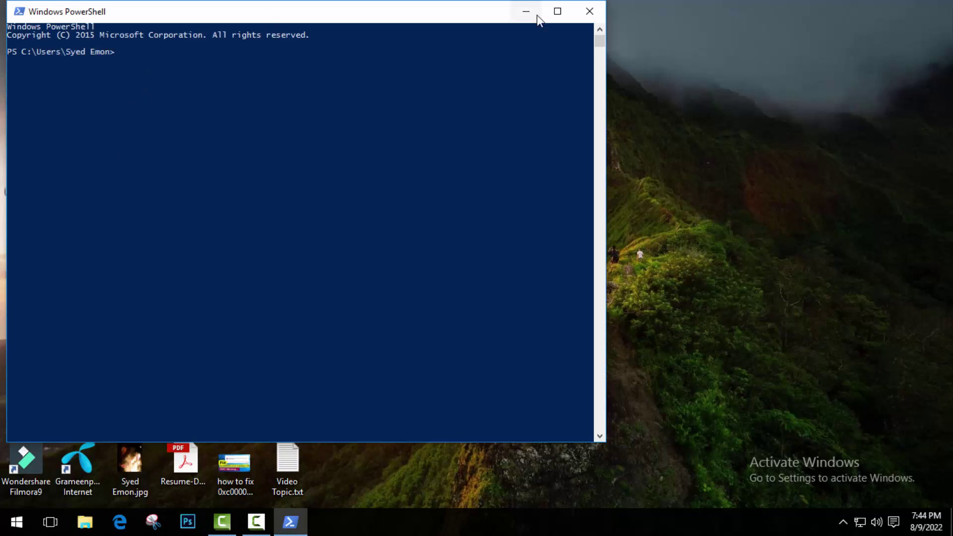
double_click(516, 10)
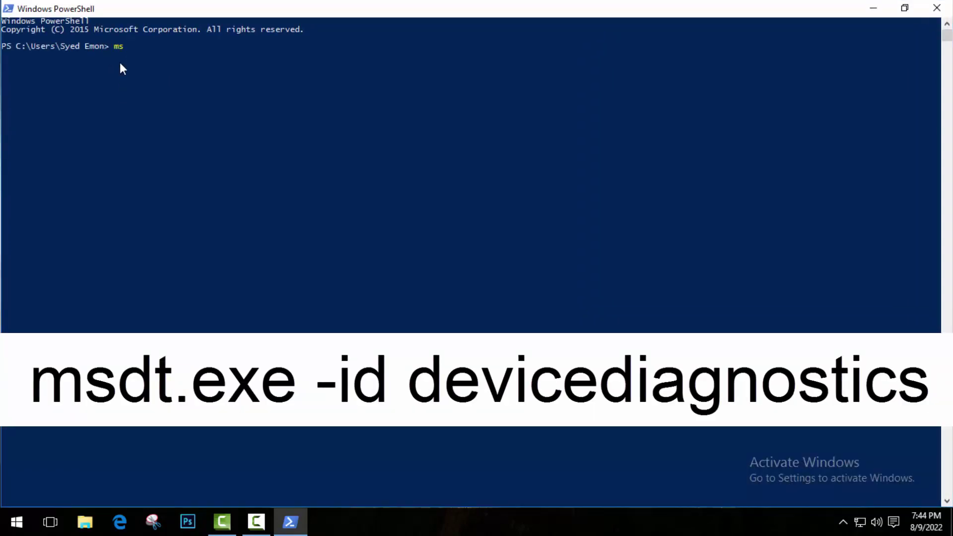
Step: Run msdt.exe -id devicediagnostics, then close the wizard reporting the troubleshooting service disabled
text(msdt.exe -id devicediagnostics)
key(Return)
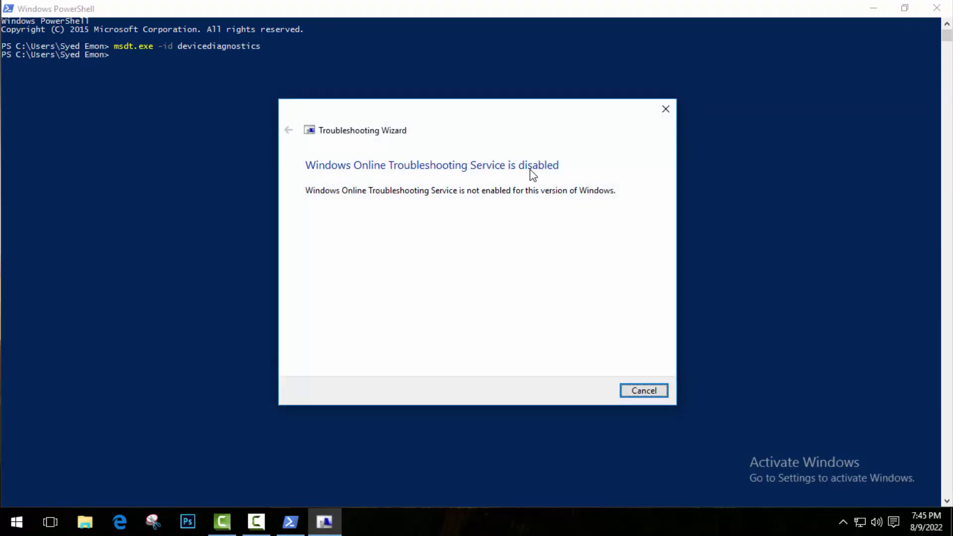
click(667, 115)
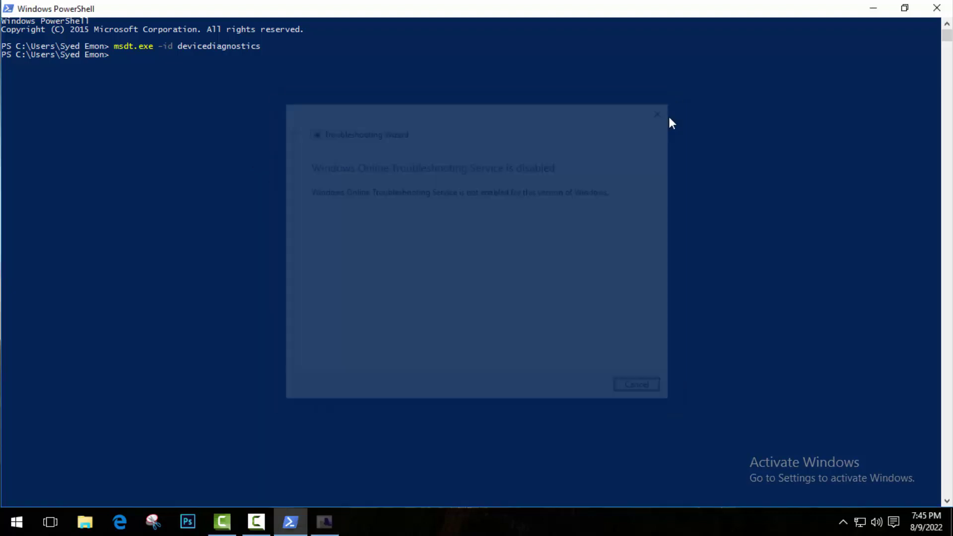
Step: Close PowerShell and refresh the desktop three times
click(936, 9)
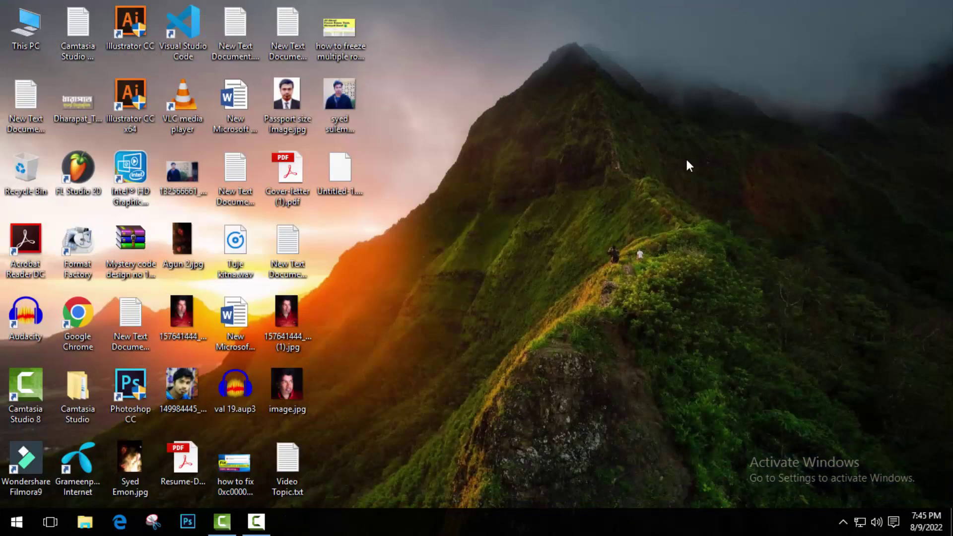
right_click(493, 192)
click(531, 253)
right_click(517, 185)
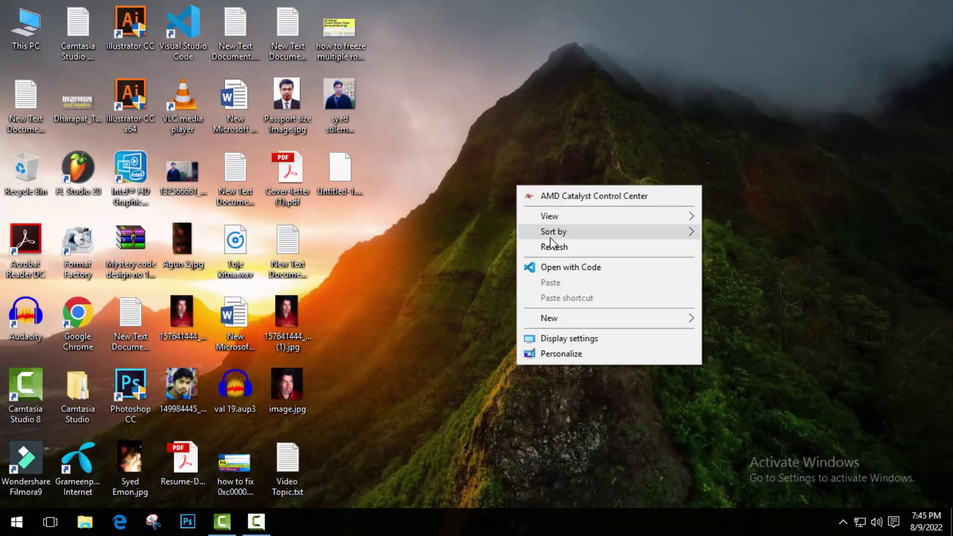
click(551, 244)
right_click(481, 153)
click(514, 211)
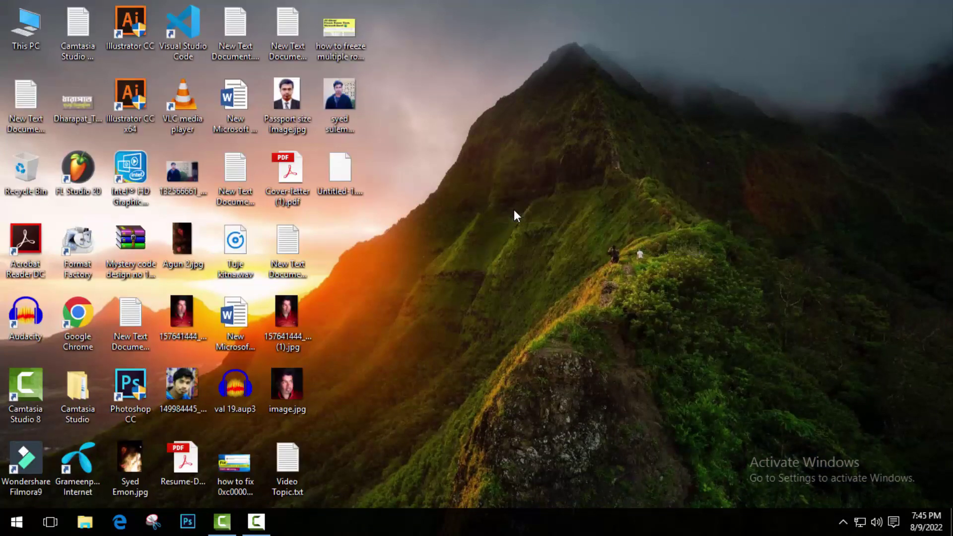
Step: Open Device Manager from This PC's Properties, maximize it, and expand Universal Serial Bus controllers
right_click(23, 25)
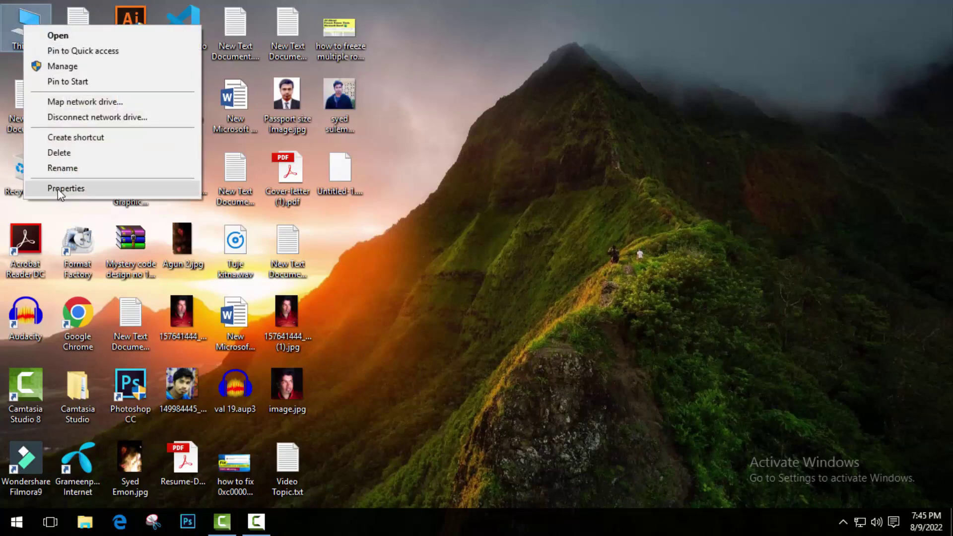
click(65, 188)
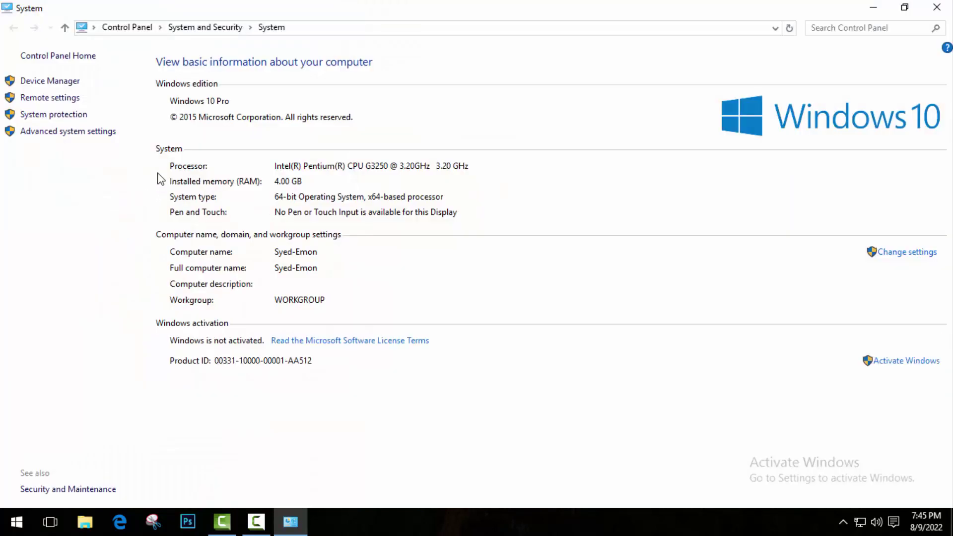
click(44, 81)
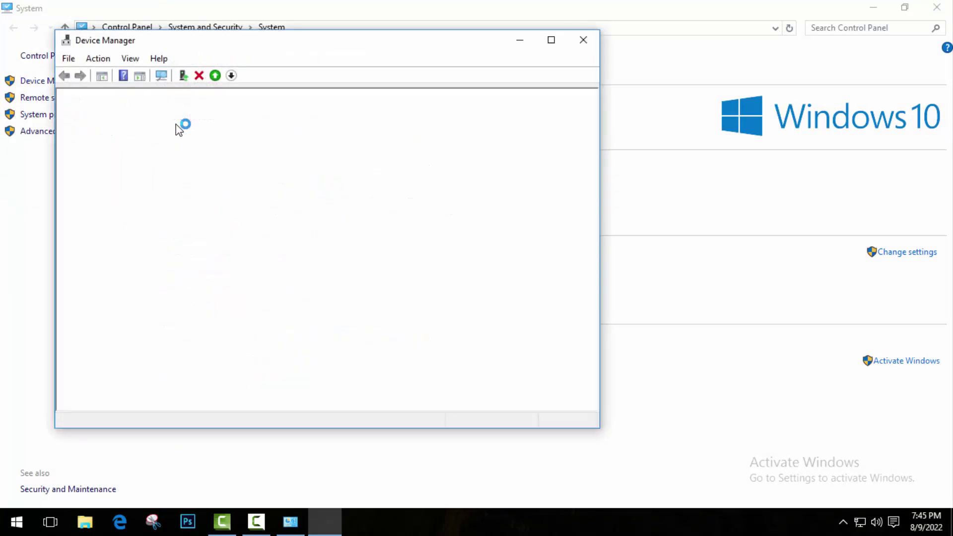
click(551, 40)
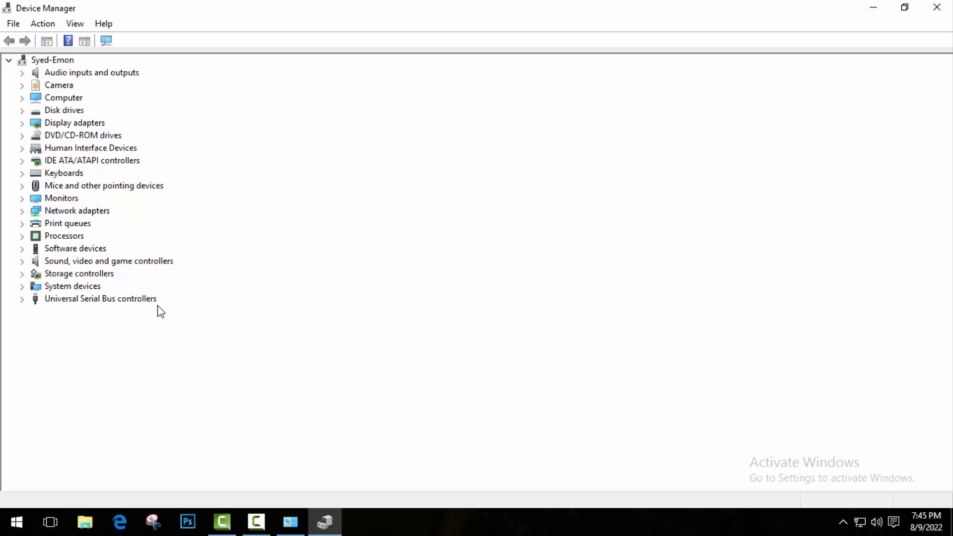
click(23, 299)
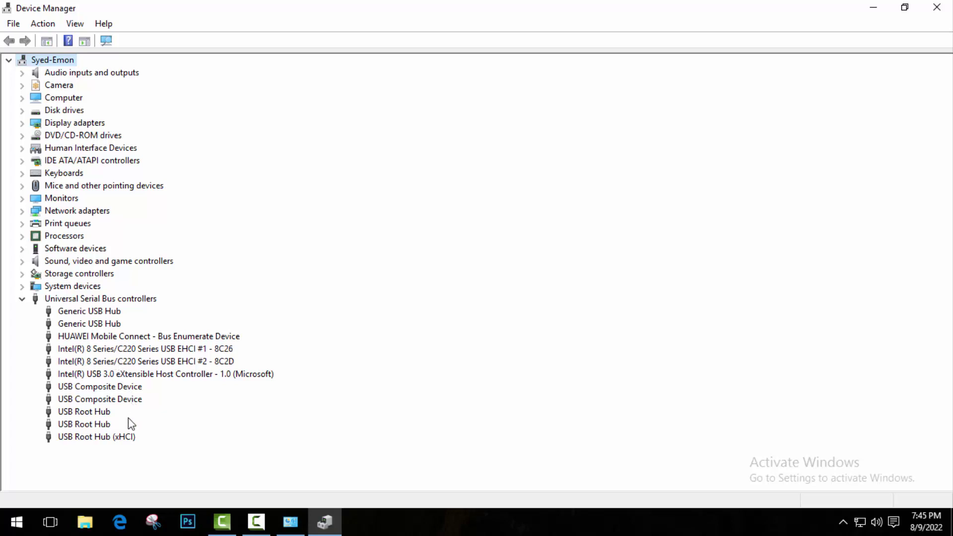
Step: Search automatically for a newer driver for the first USB Root Hub; the best one is already installed
click(89, 427)
click(87, 439)
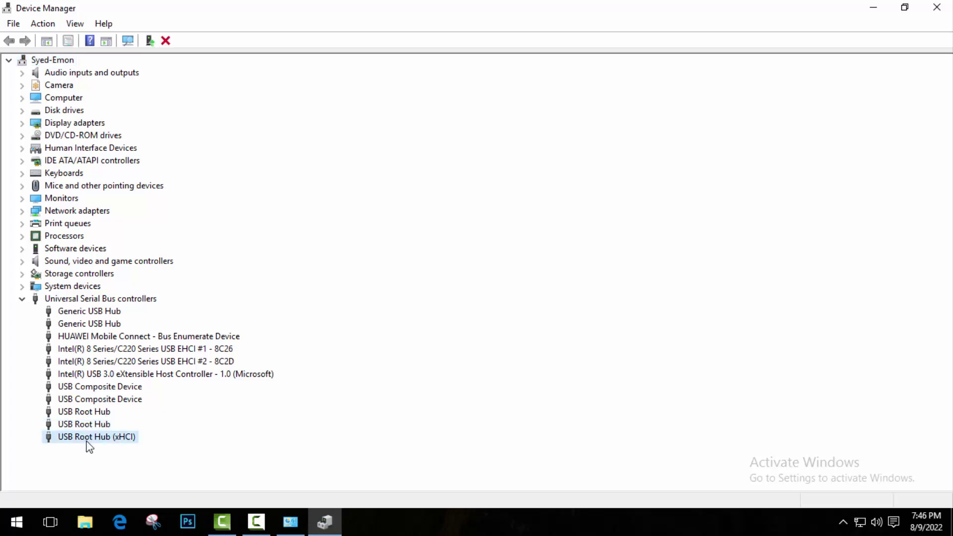
click(85, 413)
right_click(82, 415)
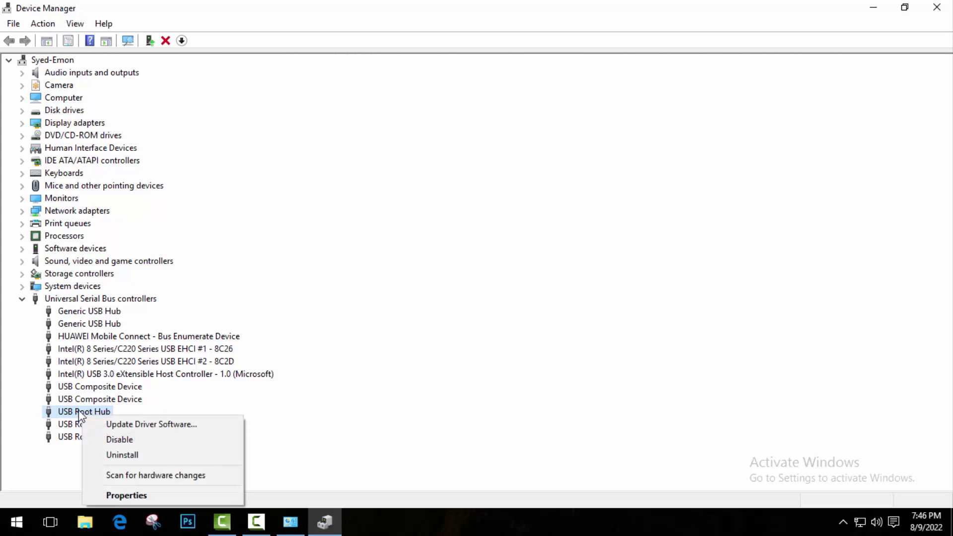
click(124, 425)
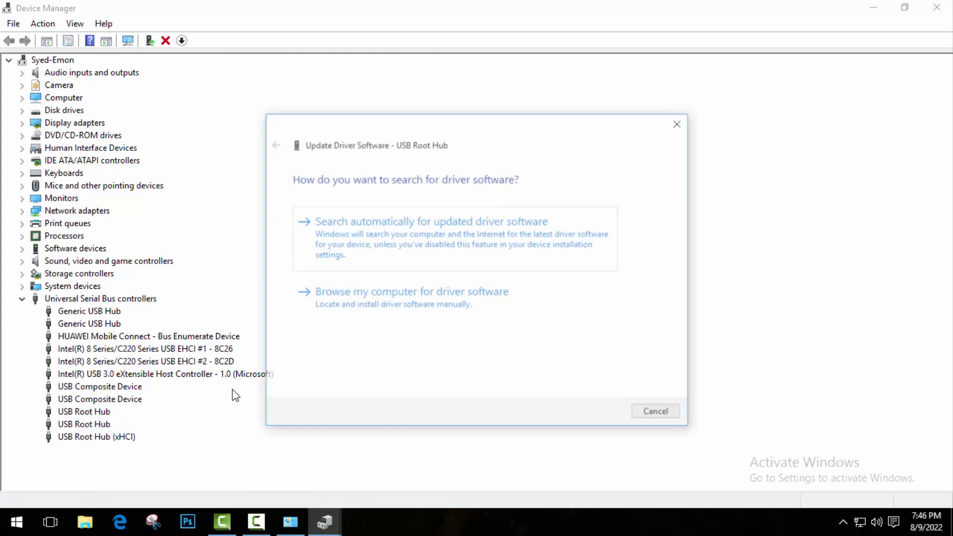
click(399, 227)
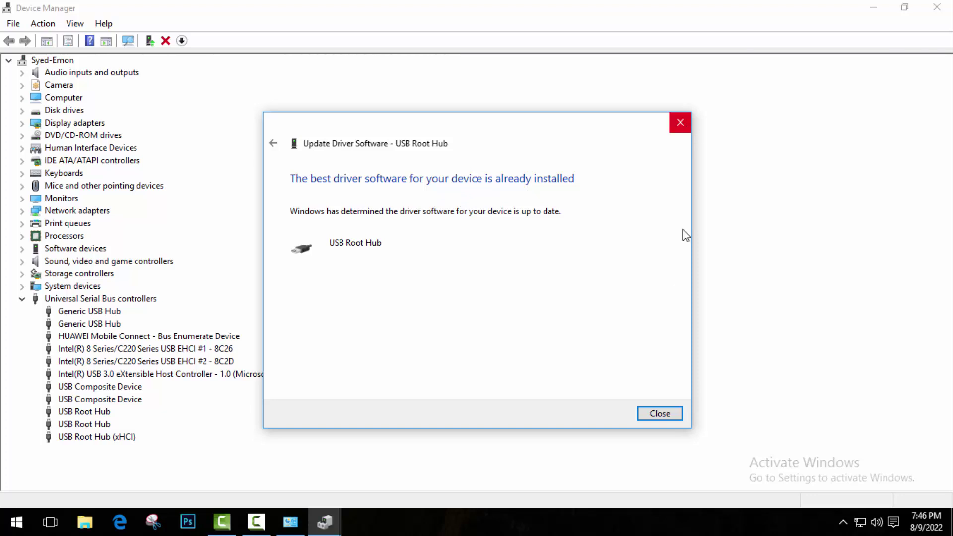
click(666, 415)
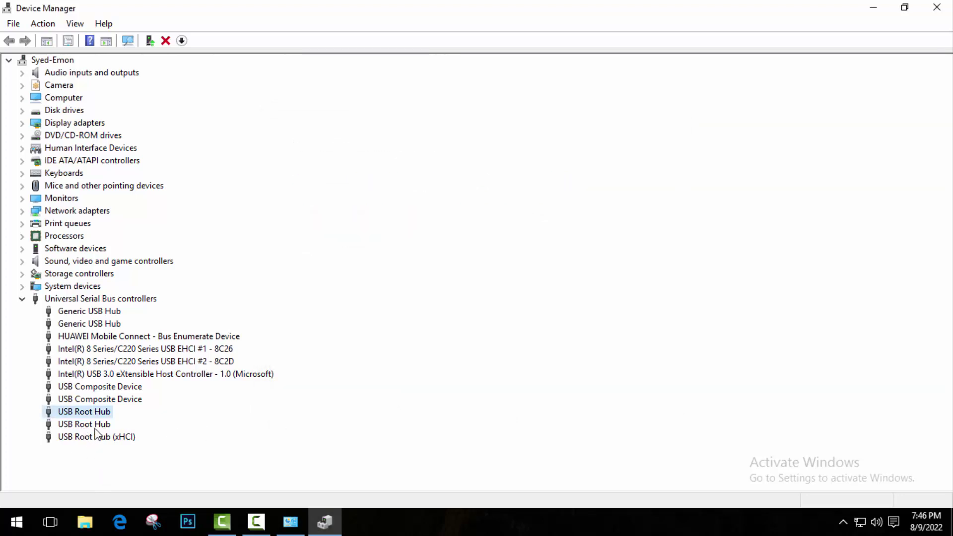
Step: Update the first Generic USB Hub's driver by browsing this computer, confirming it's already up to date
click(119, 433)
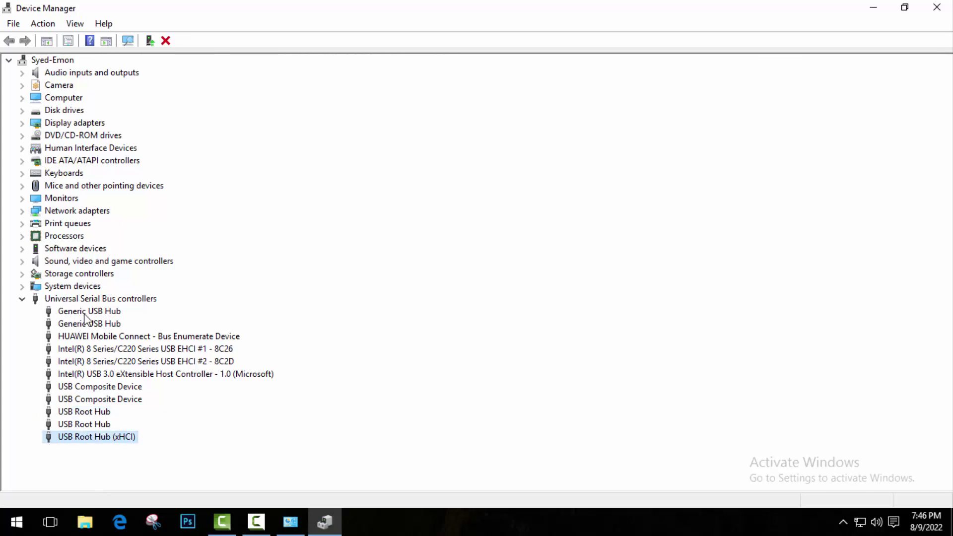
click(112, 313)
right_click(76, 314)
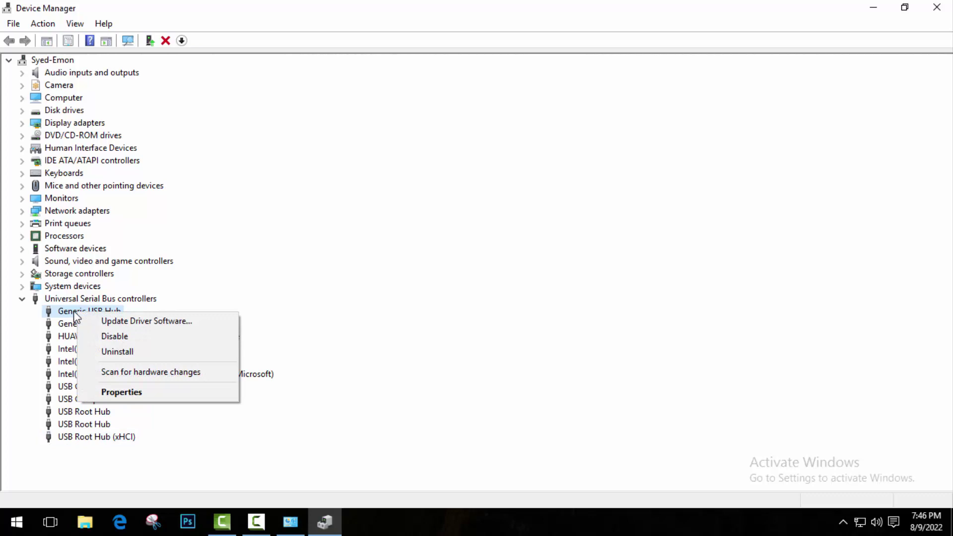
click(148, 322)
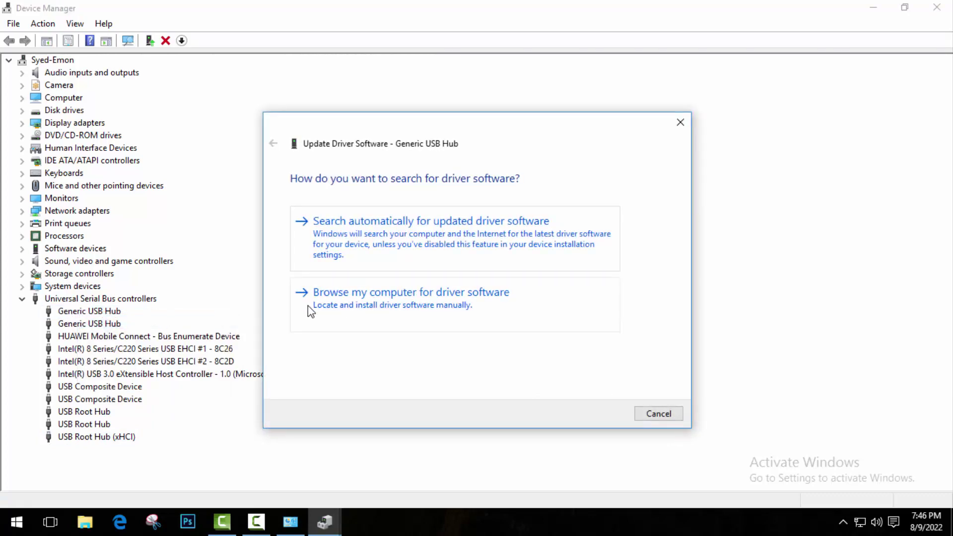
click(383, 296)
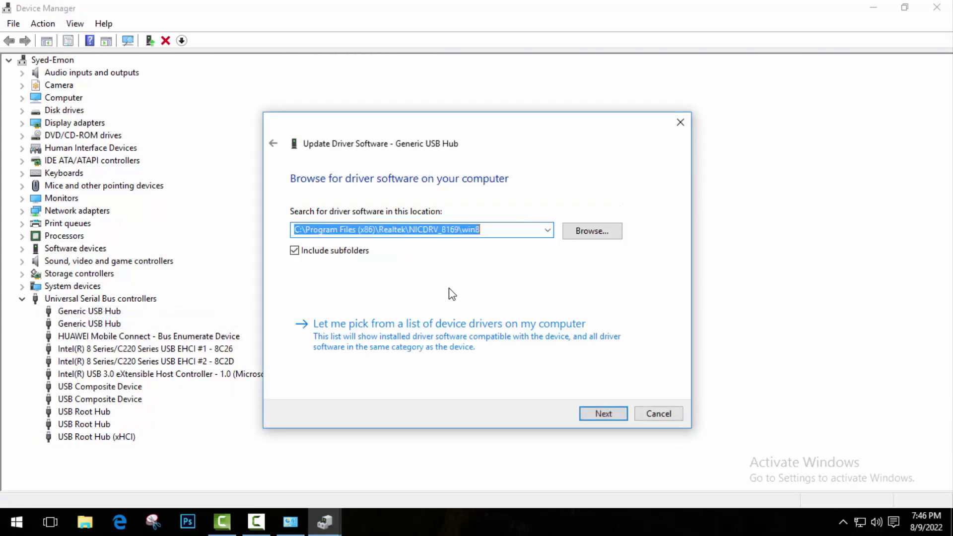
click(615, 415)
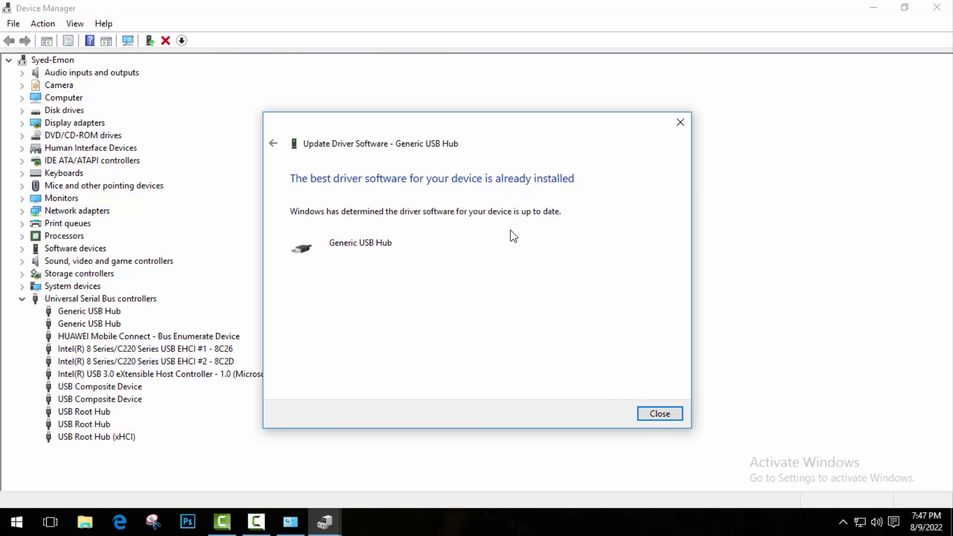
click(680, 122)
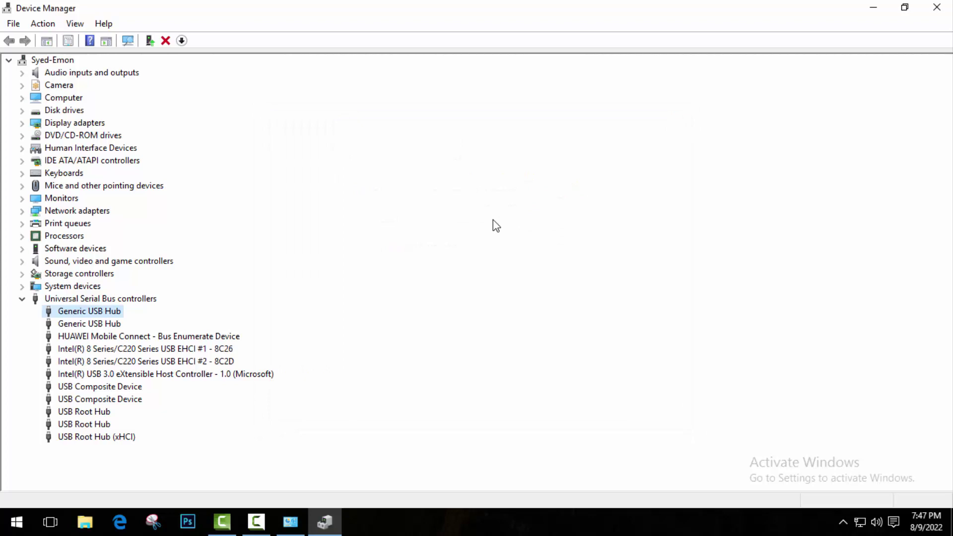
Step: Close Device Manager and System, then reach Power Options via Settings' 'power' search and Power & sleep page
click(936, 7)
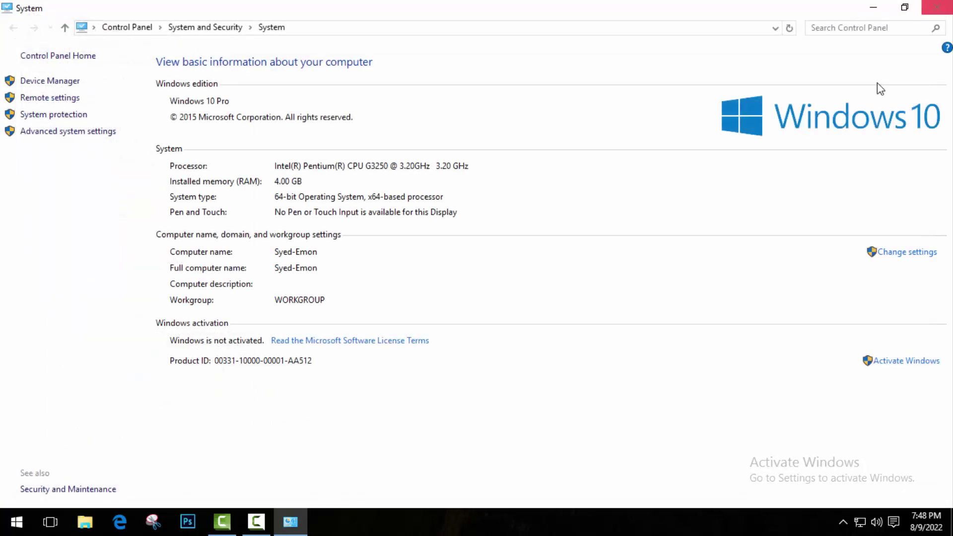
click(937, 7)
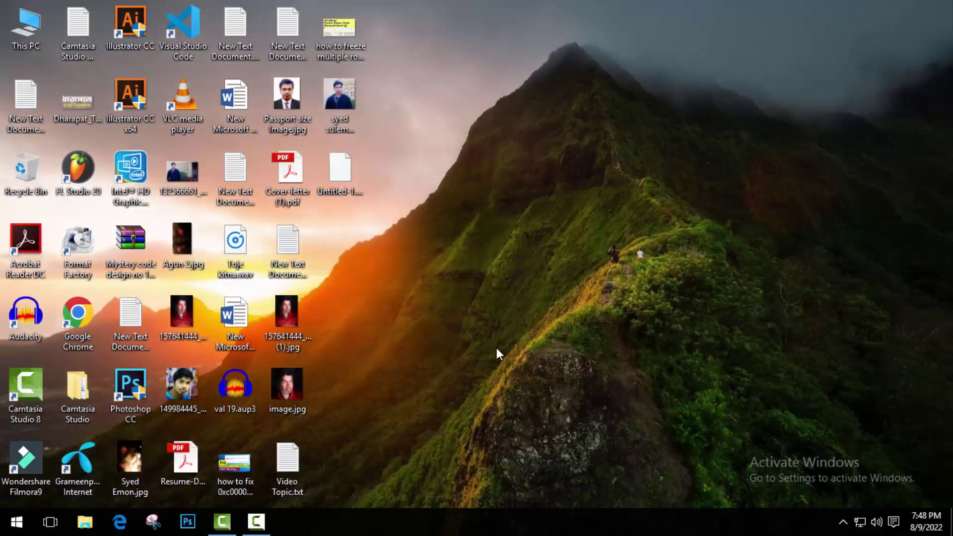
click(8, 525)
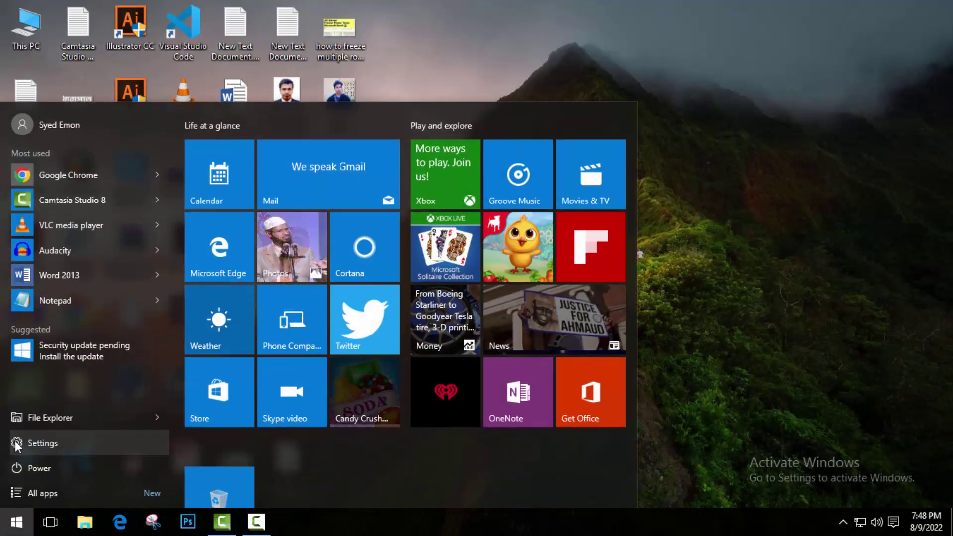
click(51, 443)
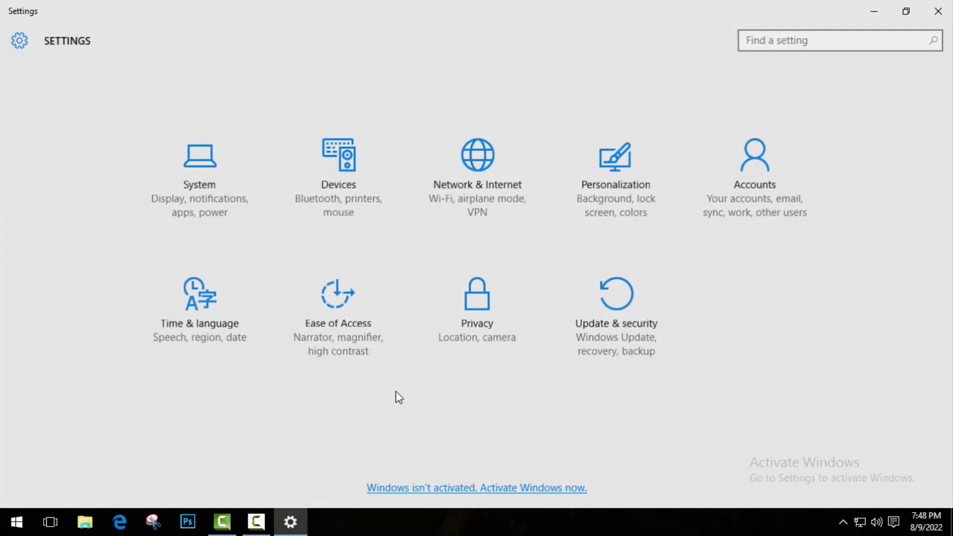
click(799, 39)
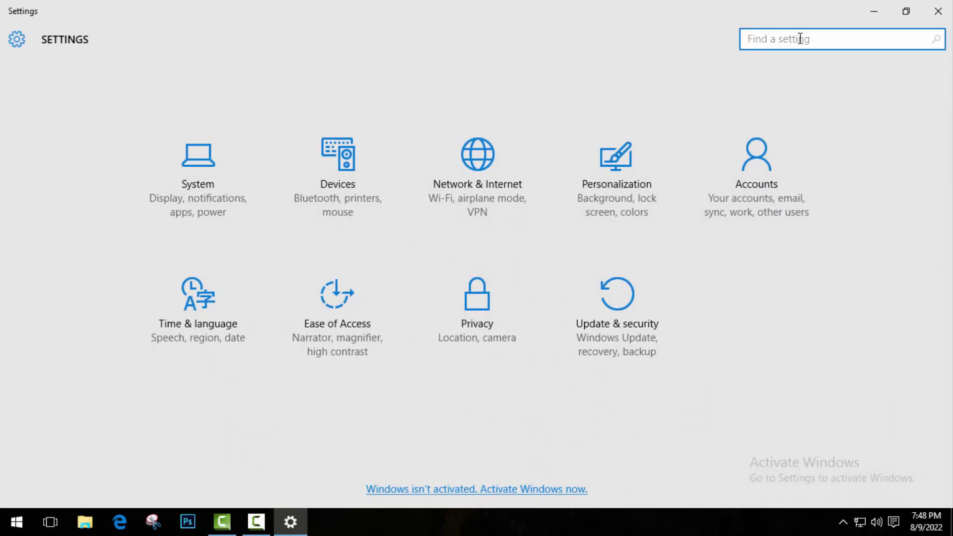
text(power)
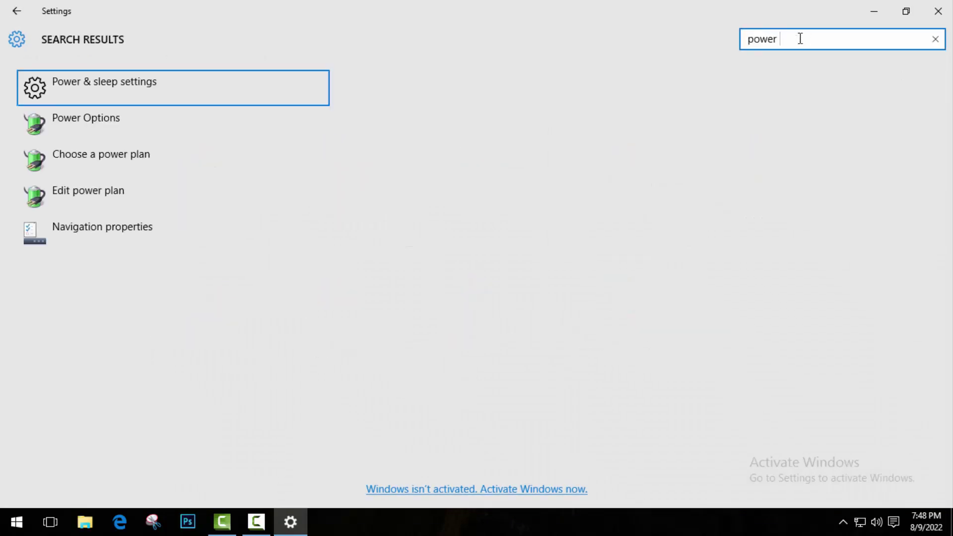
click(91, 96)
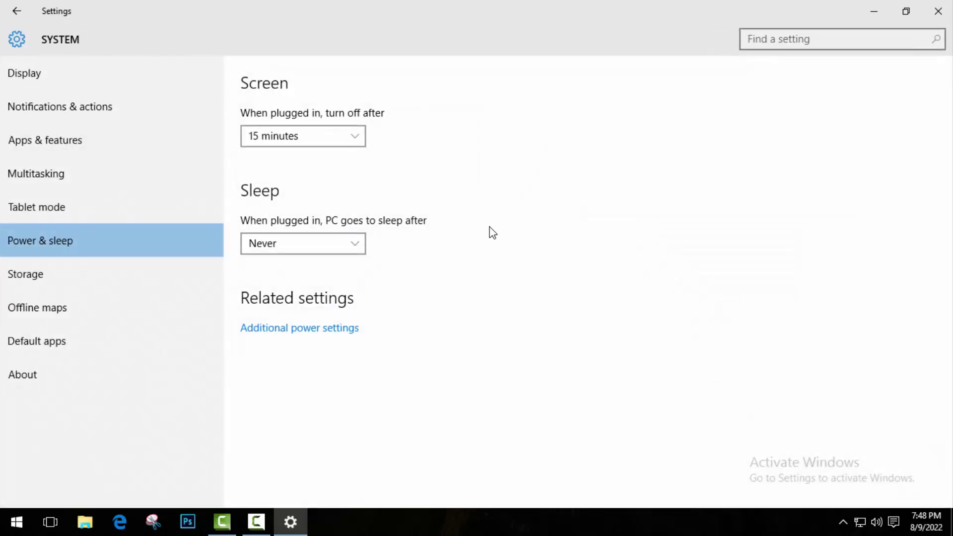
click(293, 329)
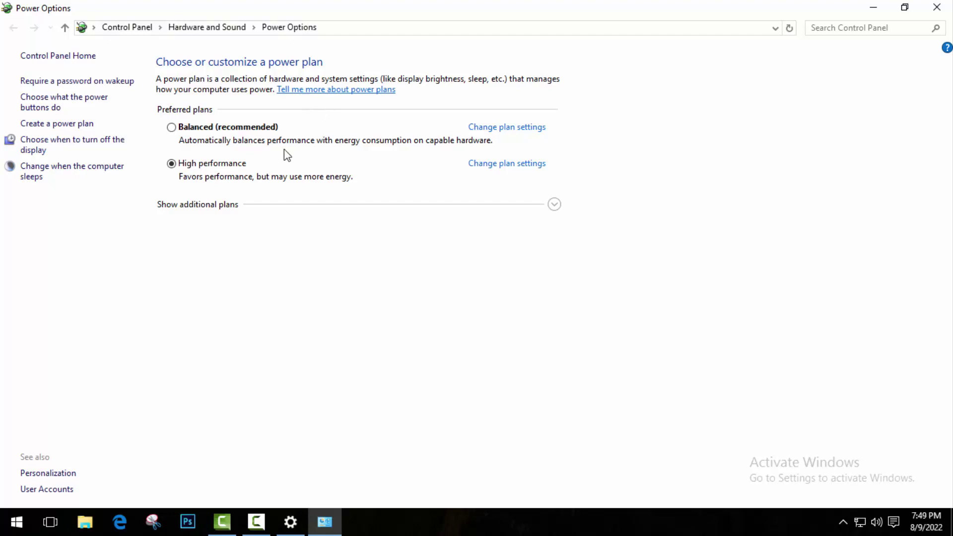
Step: Set USB selective suspend to Disabled in the High performance plan's advanced power settings and apply it
click(78, 171)
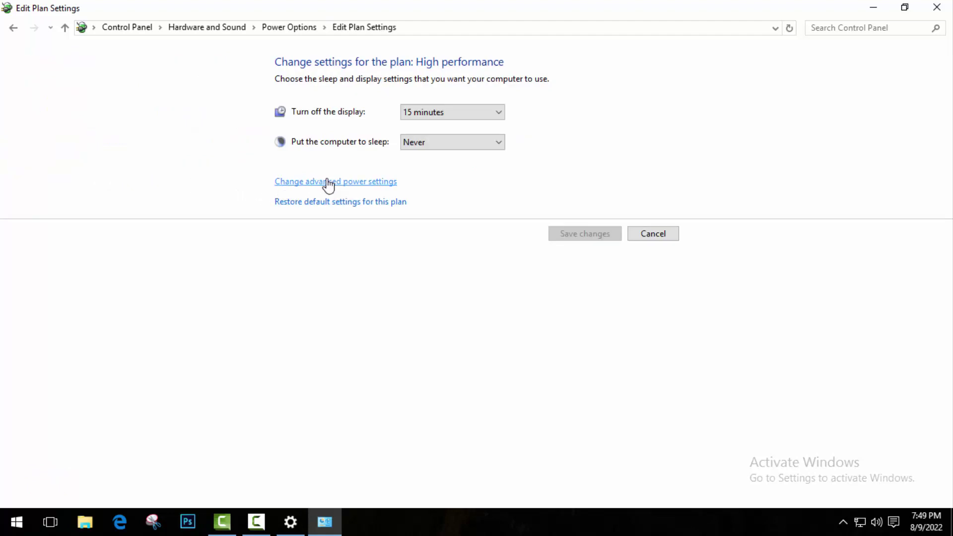
click(295, 205)
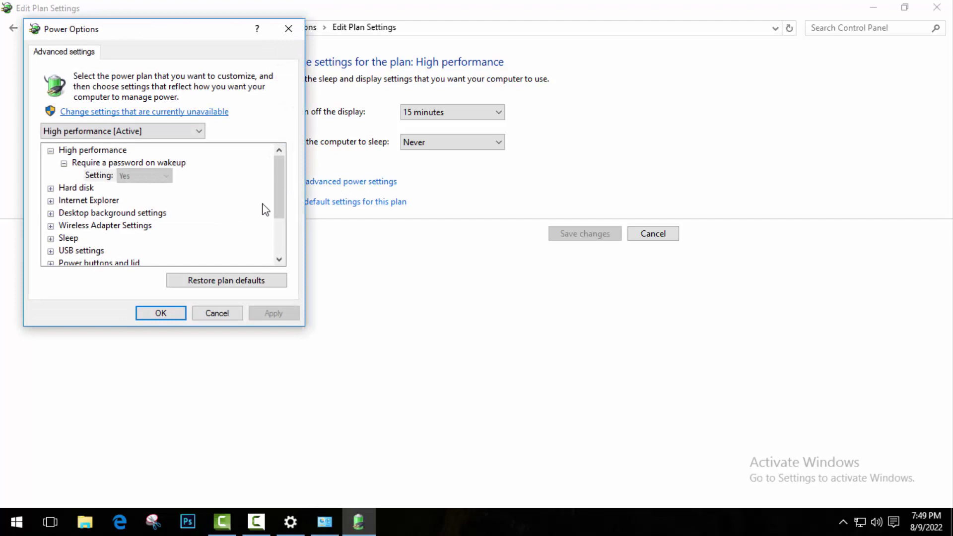
drag(278, 193, 281, 225)
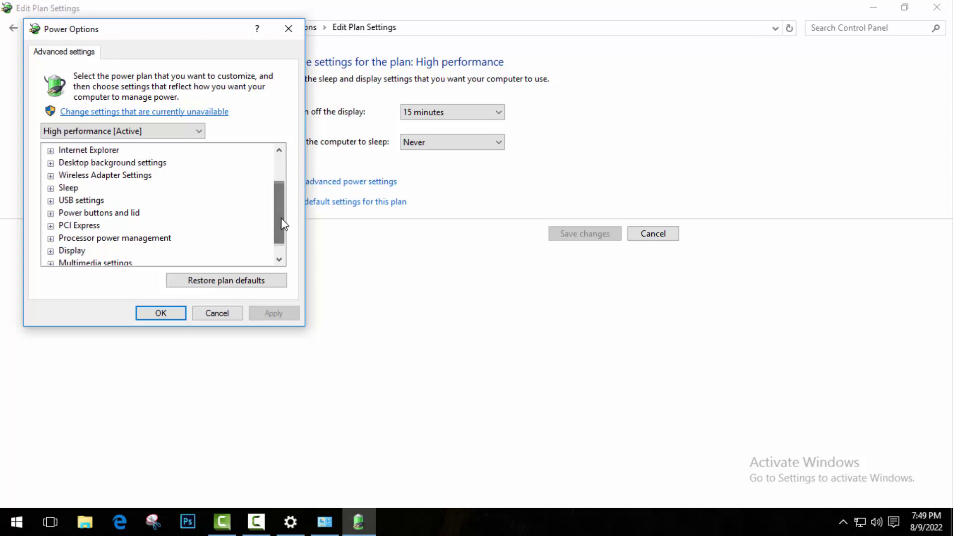
click(51, 201)
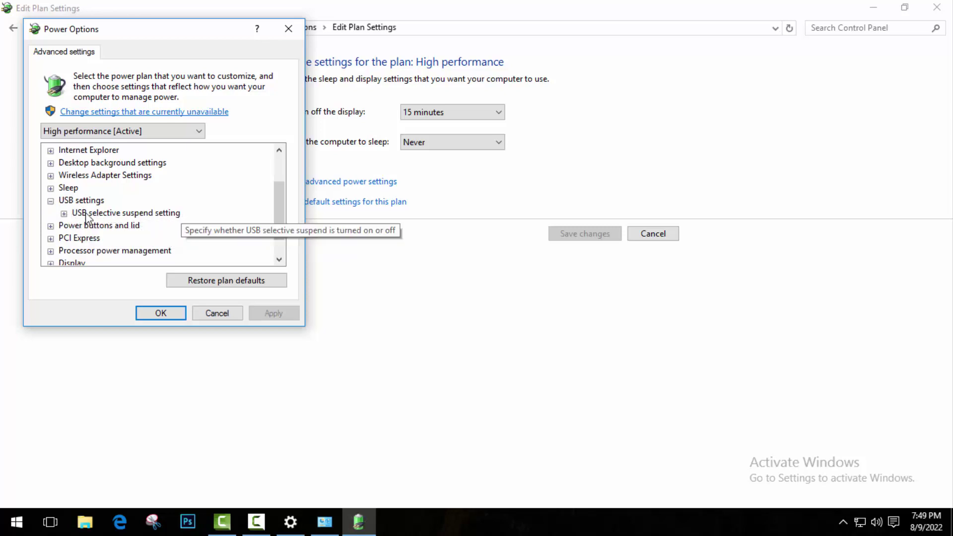
click(65, 214)
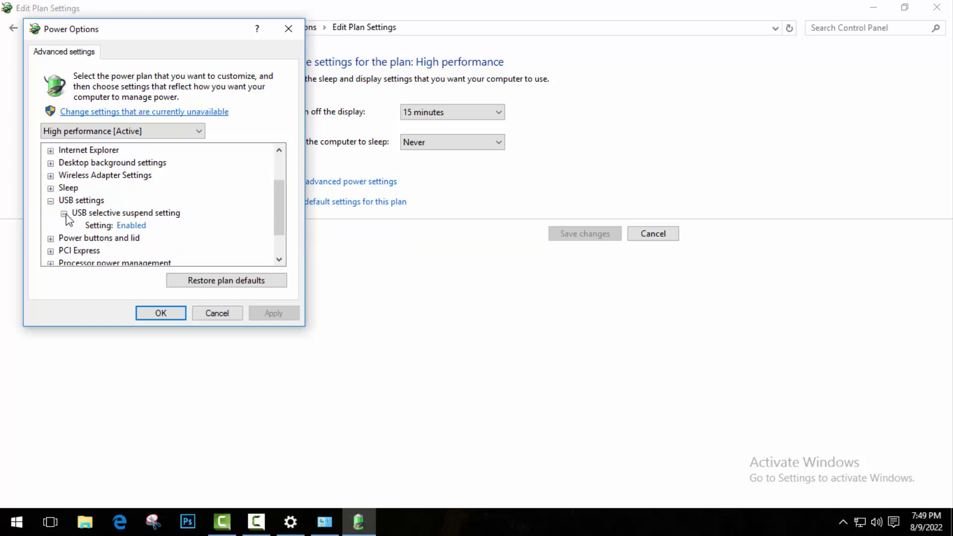
click(133, 228)
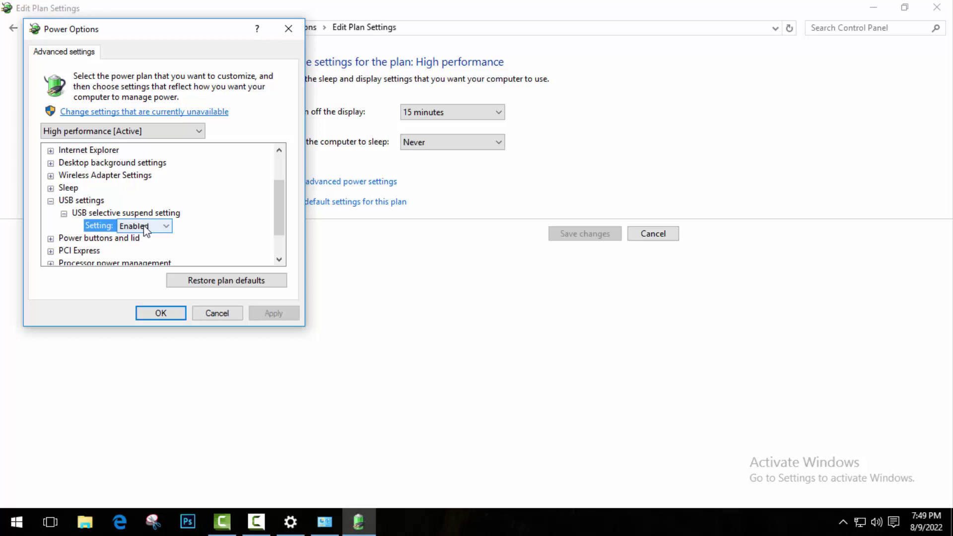
click(147, 230)
click(144, 238)
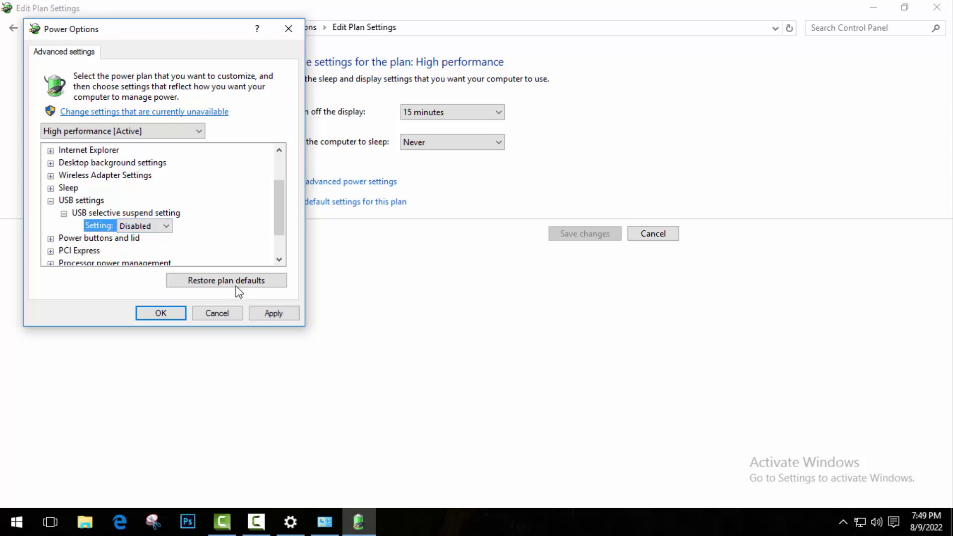
click(270, 314)
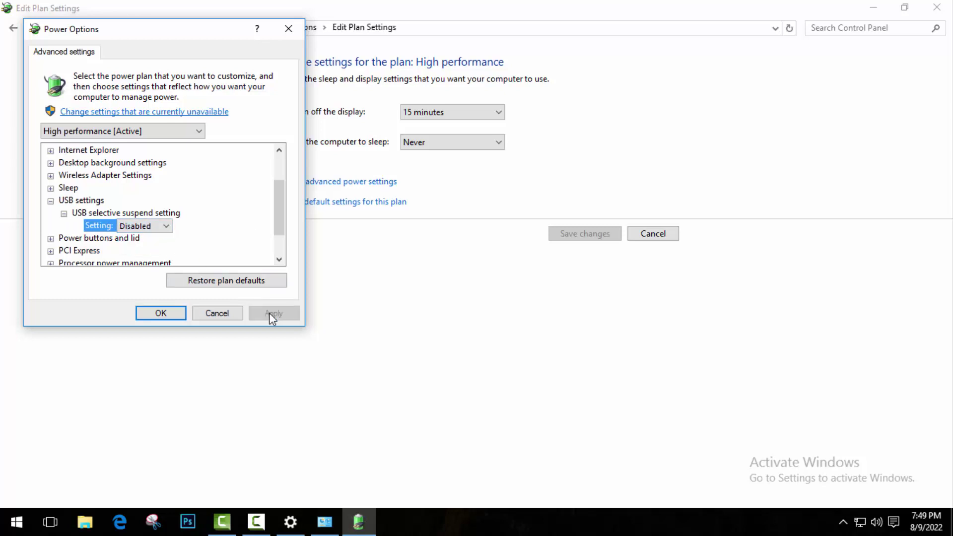
click(162, 313)
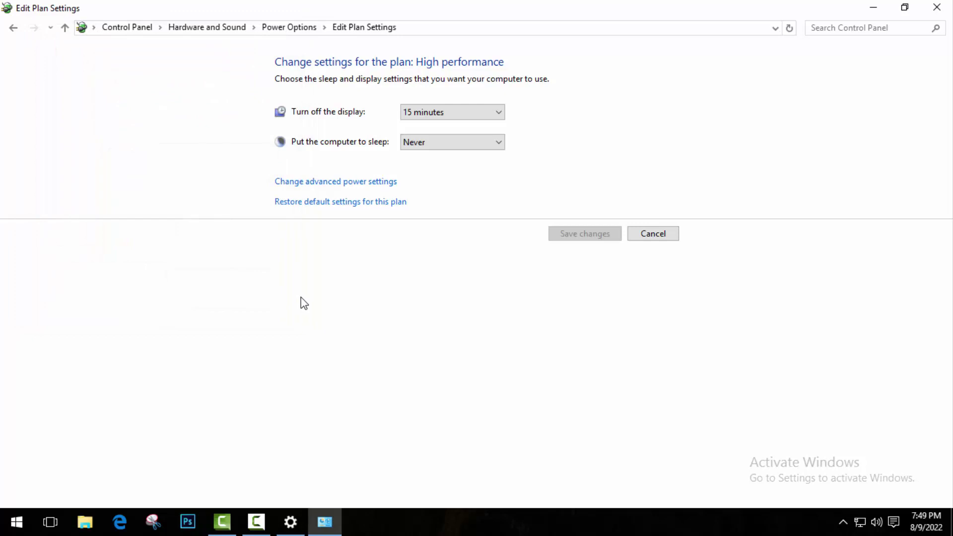
Step: Minimize the Edit Plan Settings and Settings windows, view Start's Sleep/Shut down/Restart choices, then dismiss Start
click(873, 8)
click(872, 17)
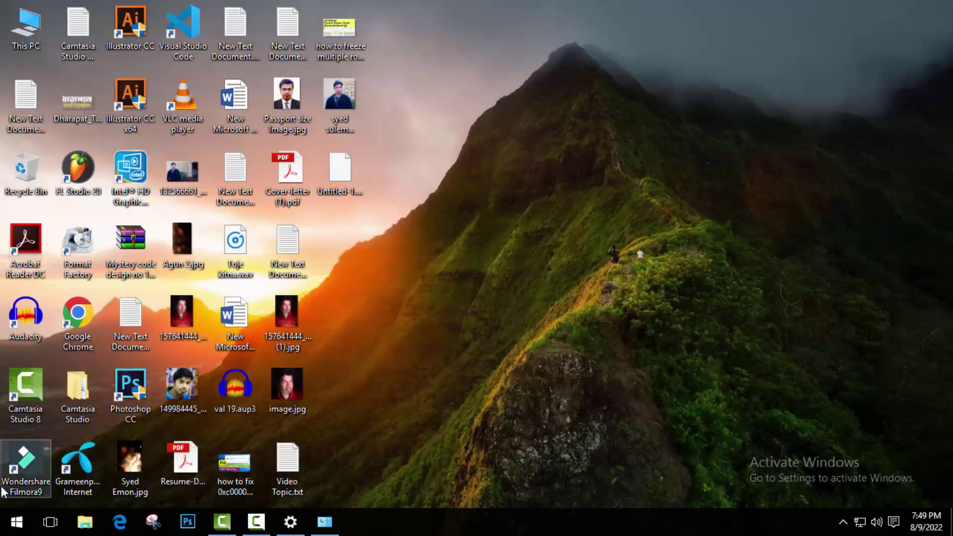
click(15, 523)
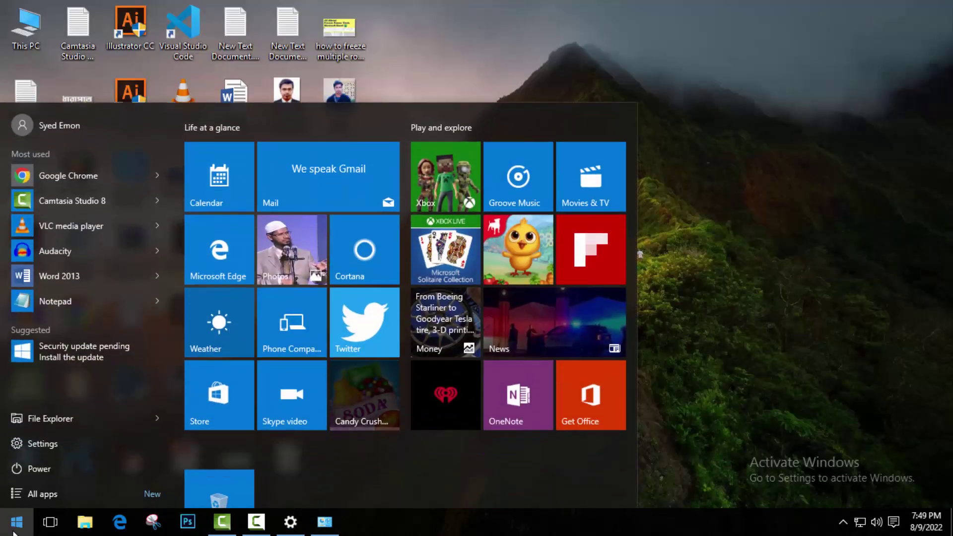
click(34, 463)
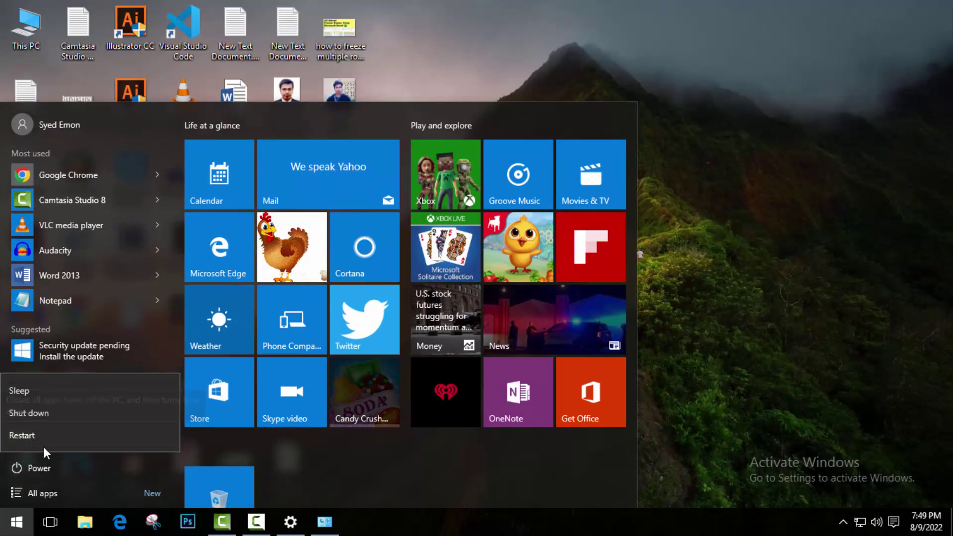
click(678, 307)
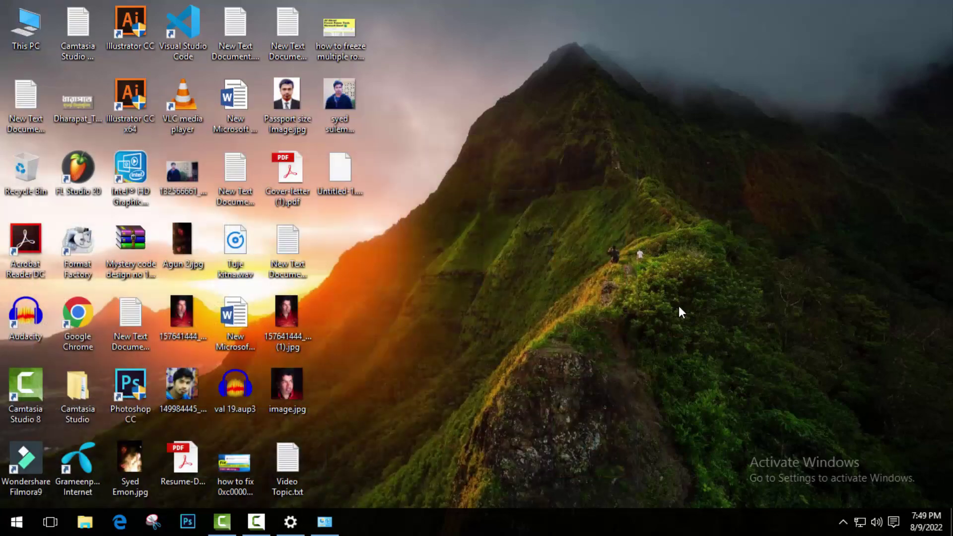